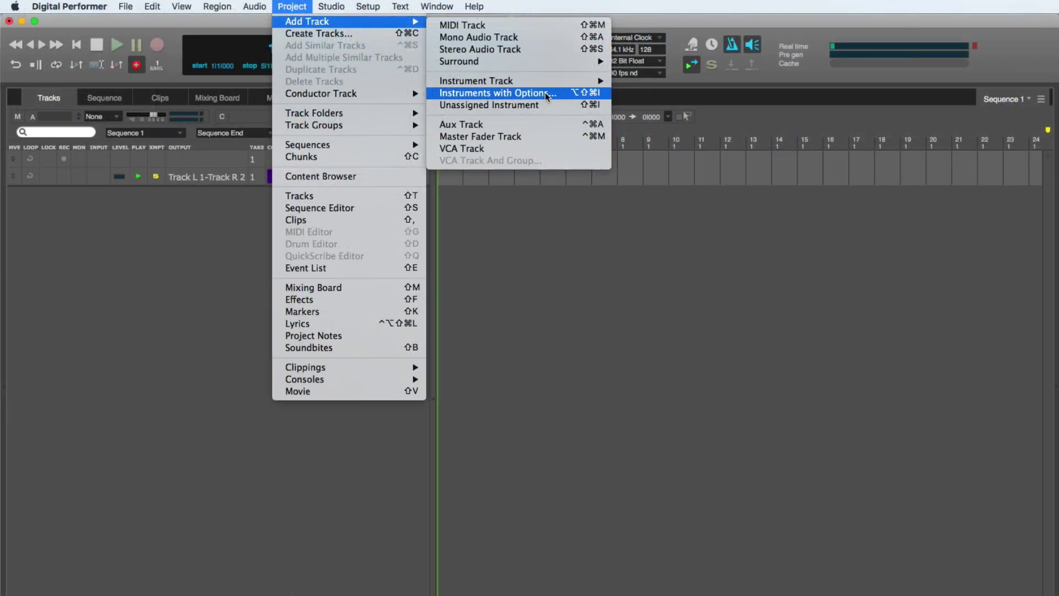
Add a Kontakt (stereo) instrument track with 16 MIDI tracks assigned to it.
click(545, 92)
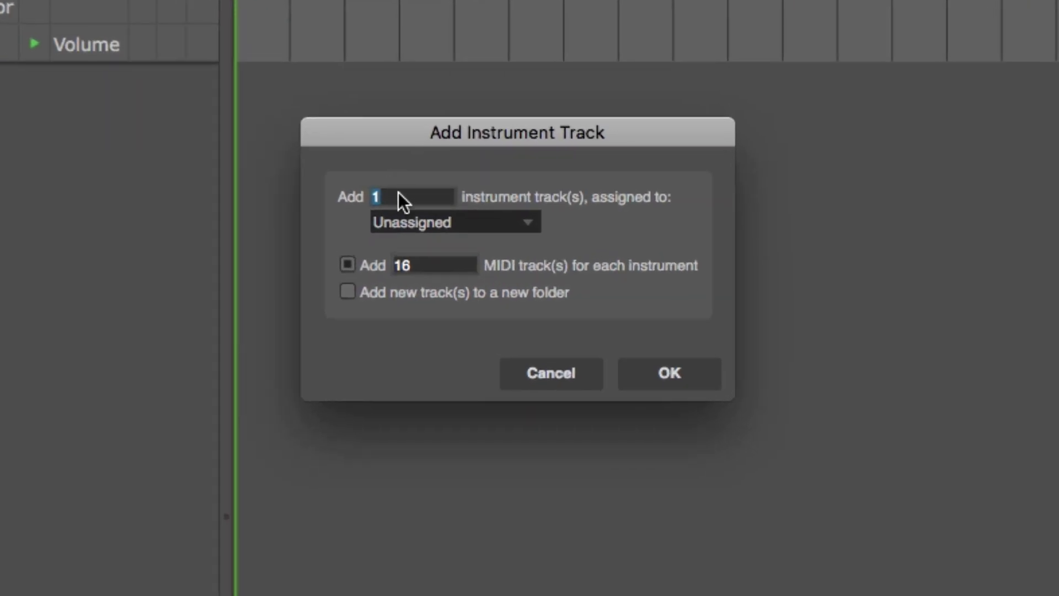
click(435, 222)
mouse_move(487, 213)
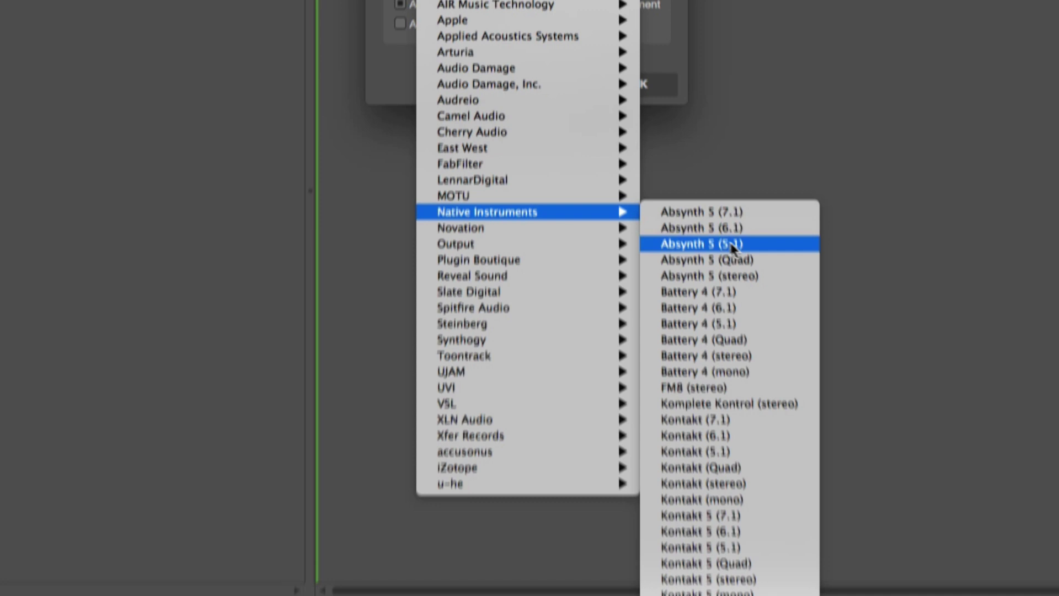
click(714, 477)
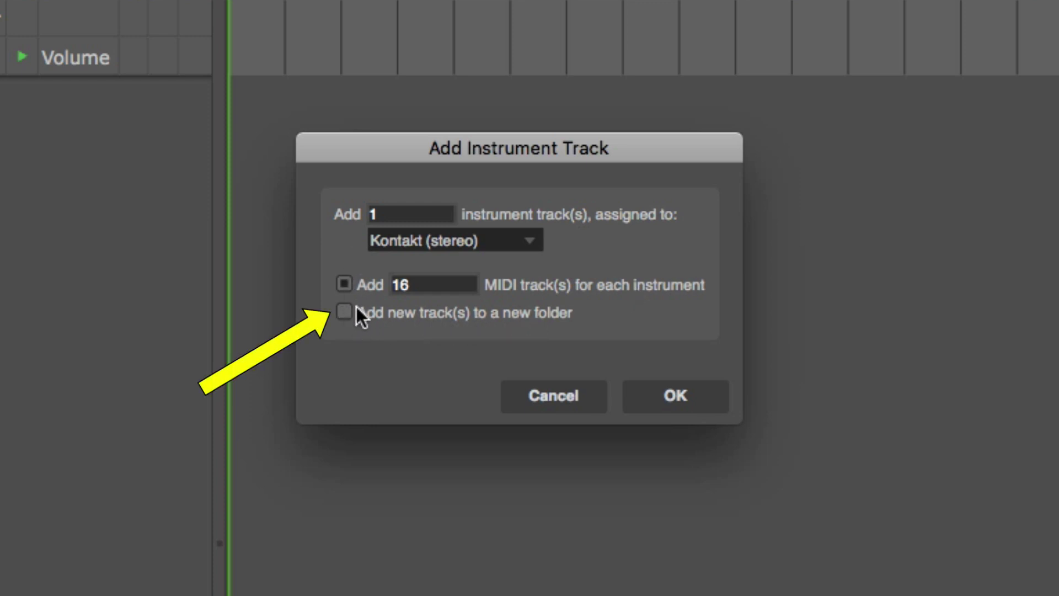
Create the Kontakt track, select MIDI-1 through MIDI-16, and load Alicia's Keys piano.
click(675, 396)
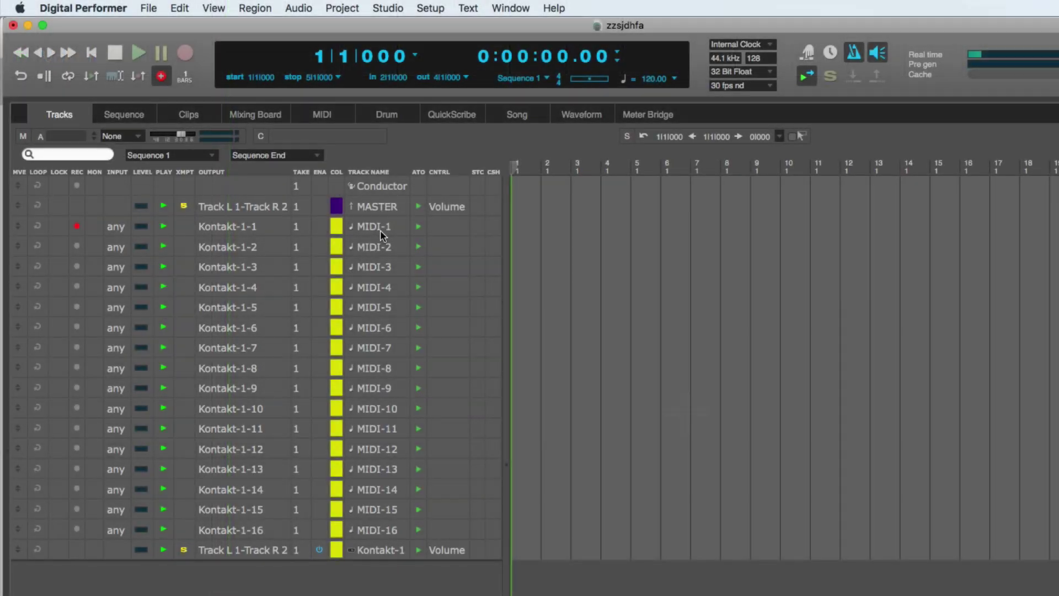
drag(377, 226, 384, 534)
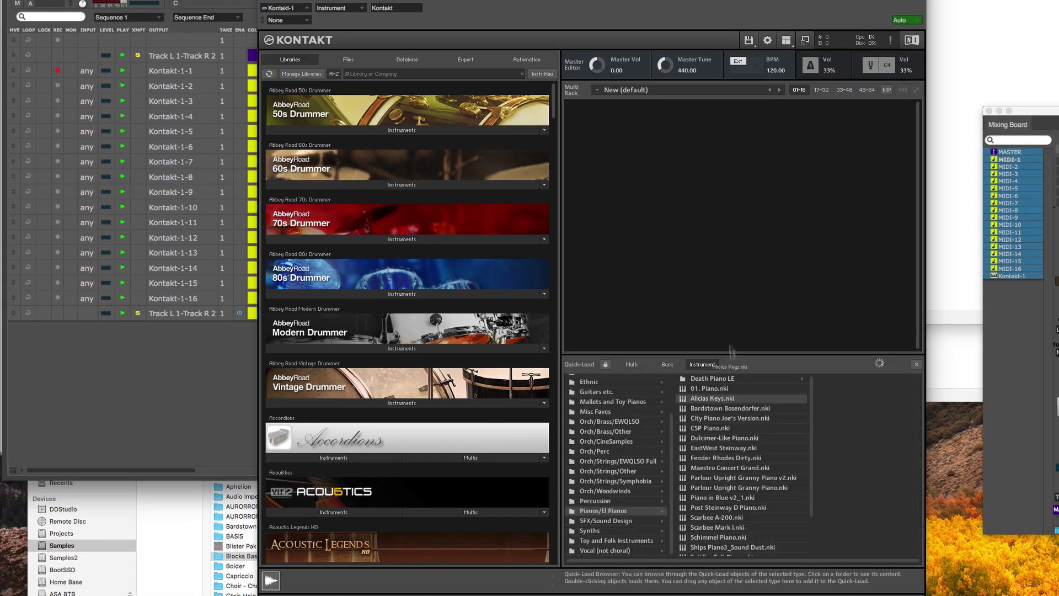
double_click(701, 398)
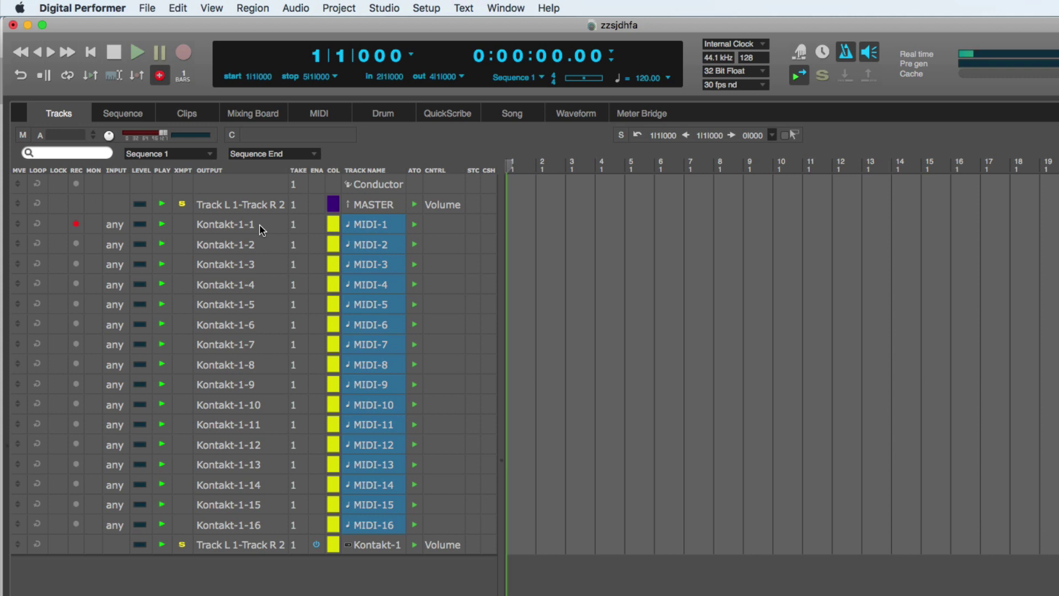
Record a short piano part on MIDI-1 and rename the track 'Piano'.
click(183, 55)
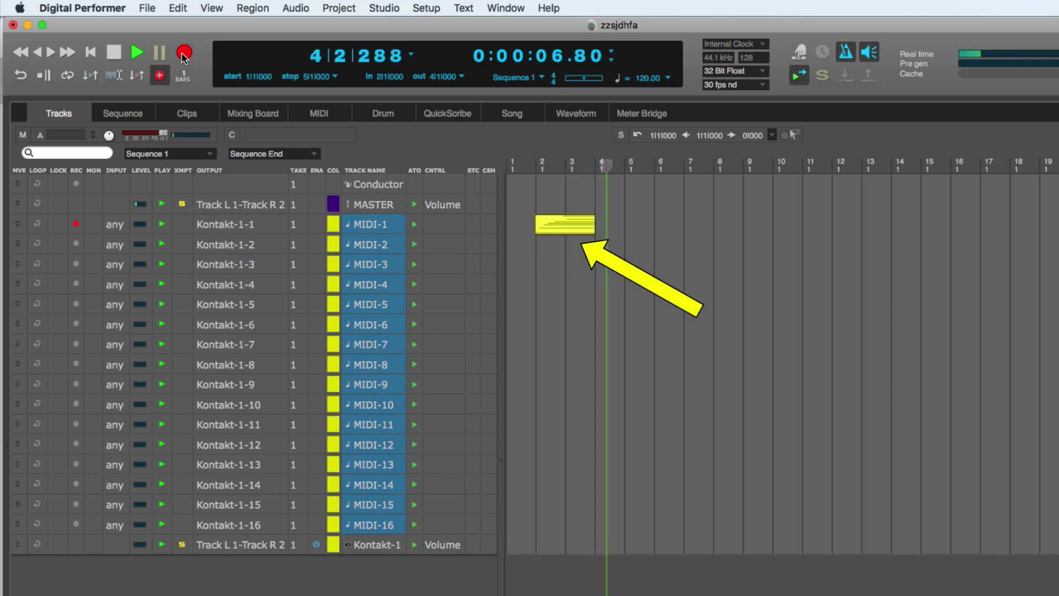
key(space)
alt+click(374, 225)
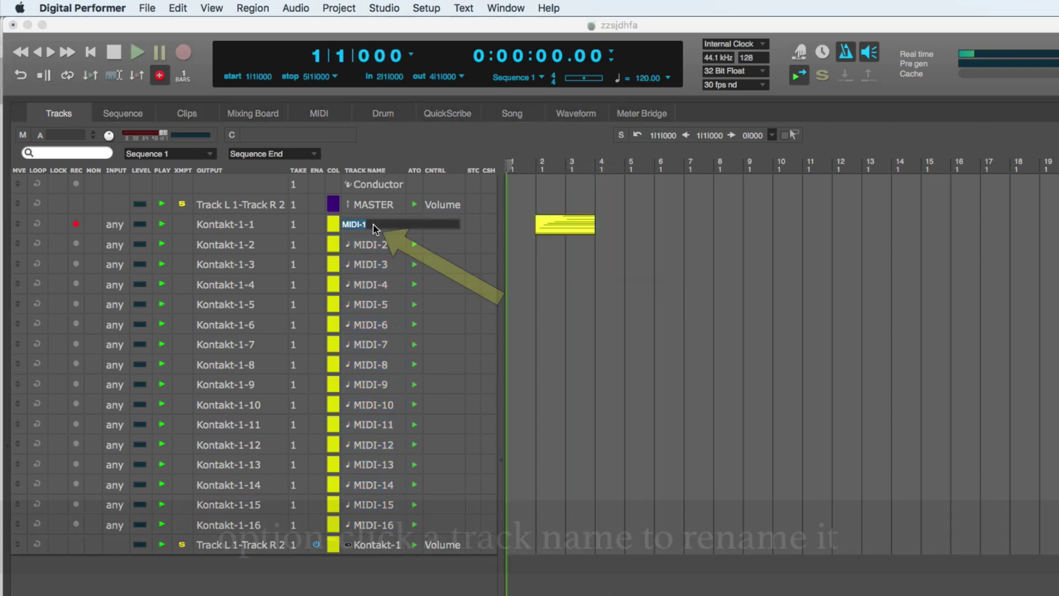
text(Piano)
key(Return)
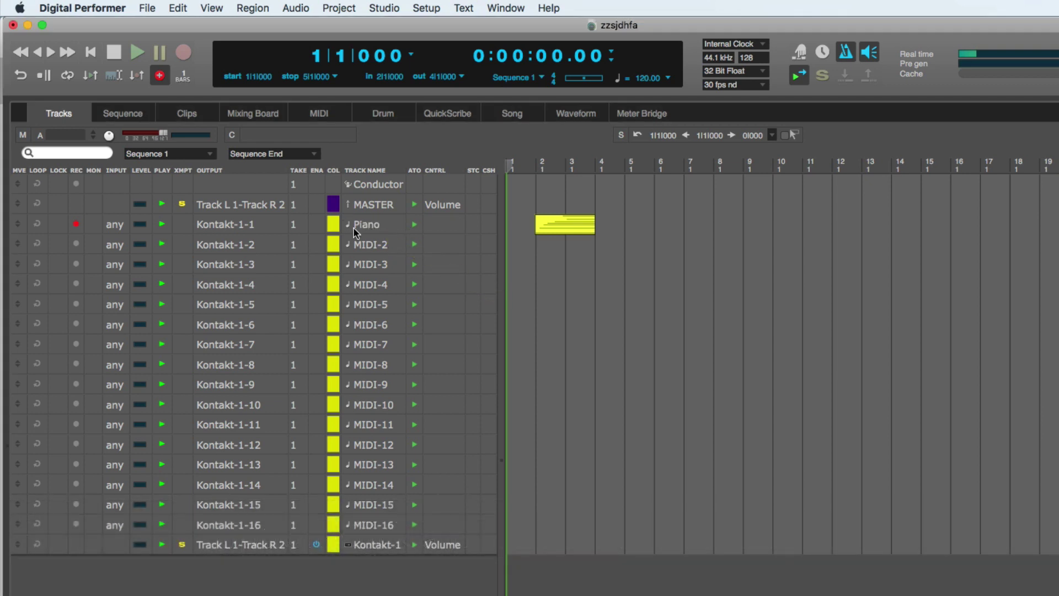
Record-enable MIDI-2 and load Moon Guitar.nki into Kontakt.
click(76, 245)
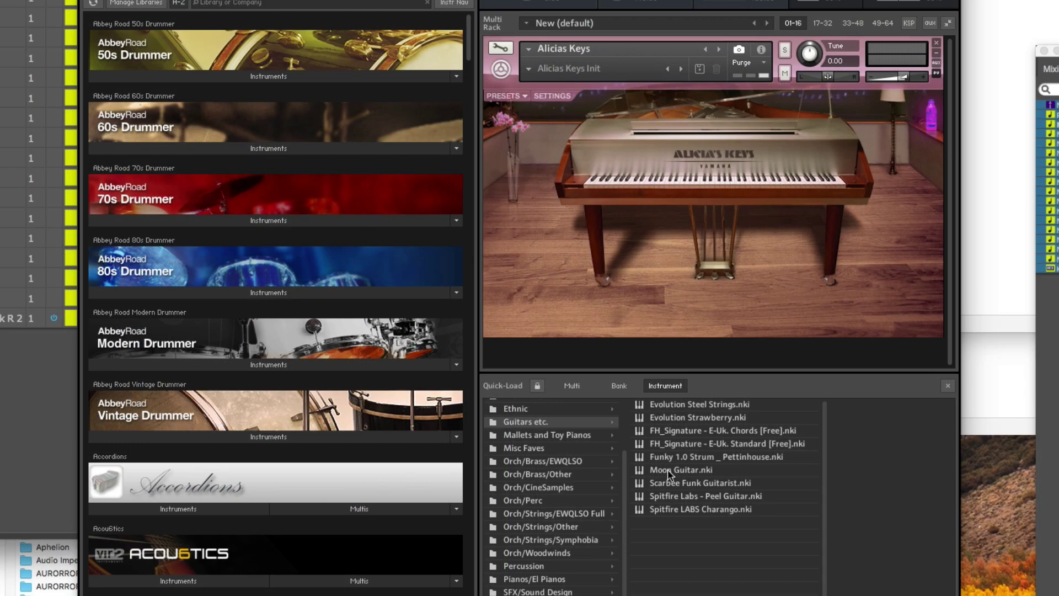
double_click(668, 473)
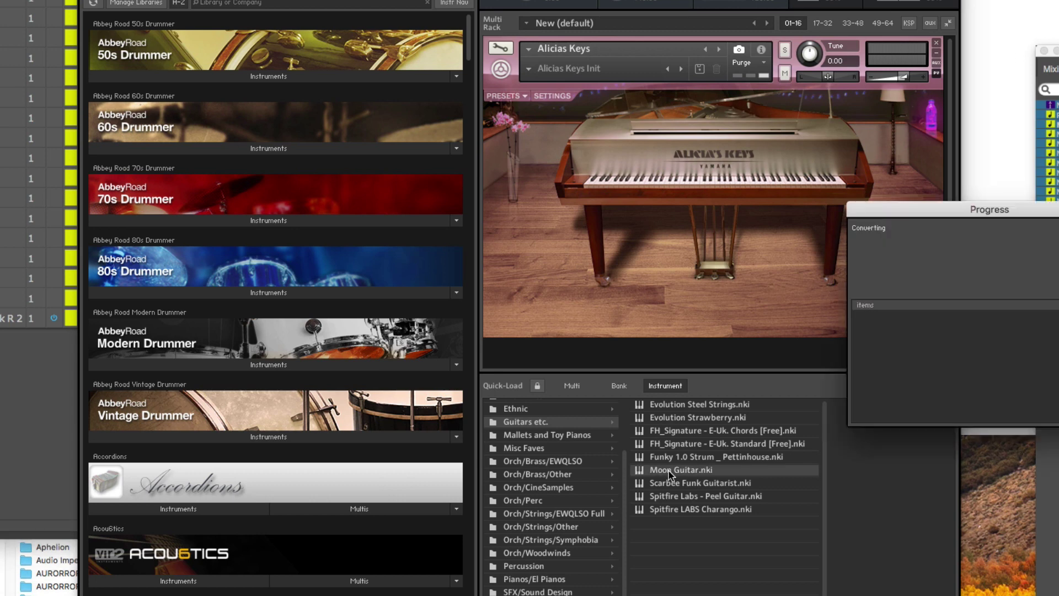
click(948, 386)
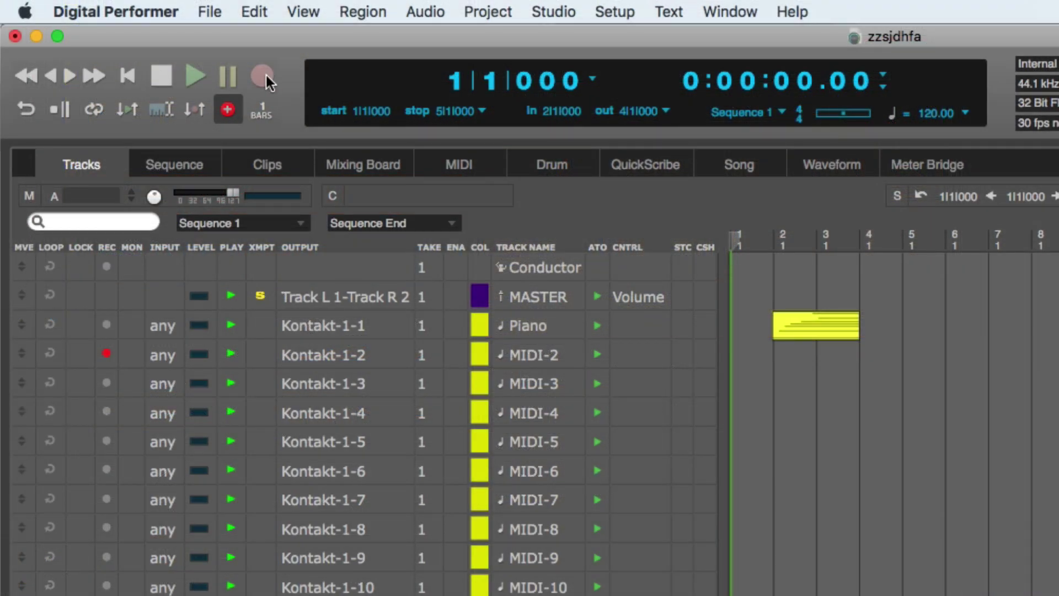
Record a short guitar part on MIDI-2 and select both recorded clips.
click(265, 76)
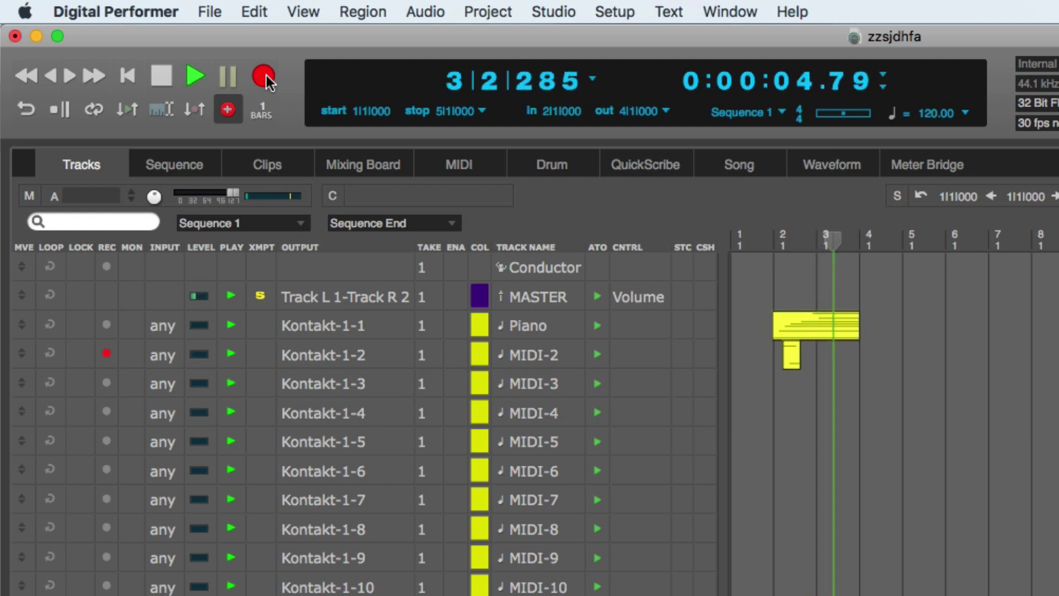
key(space)
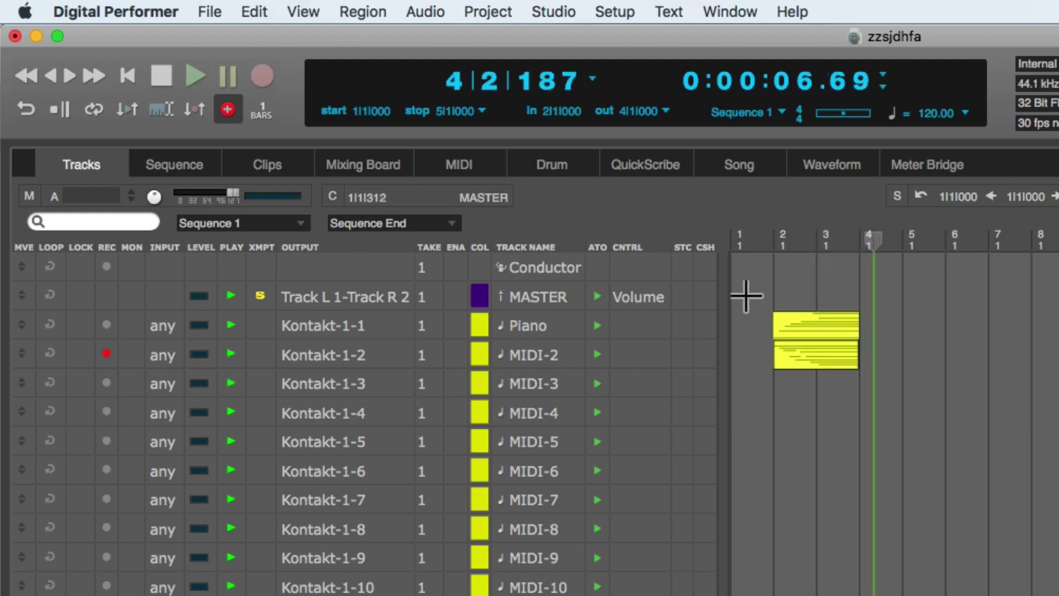
drag(748, 296, 889, 386)
Quantize the piano and guitar clips and rename MIDI-2 to 'Guitar'.
click(362, 12)
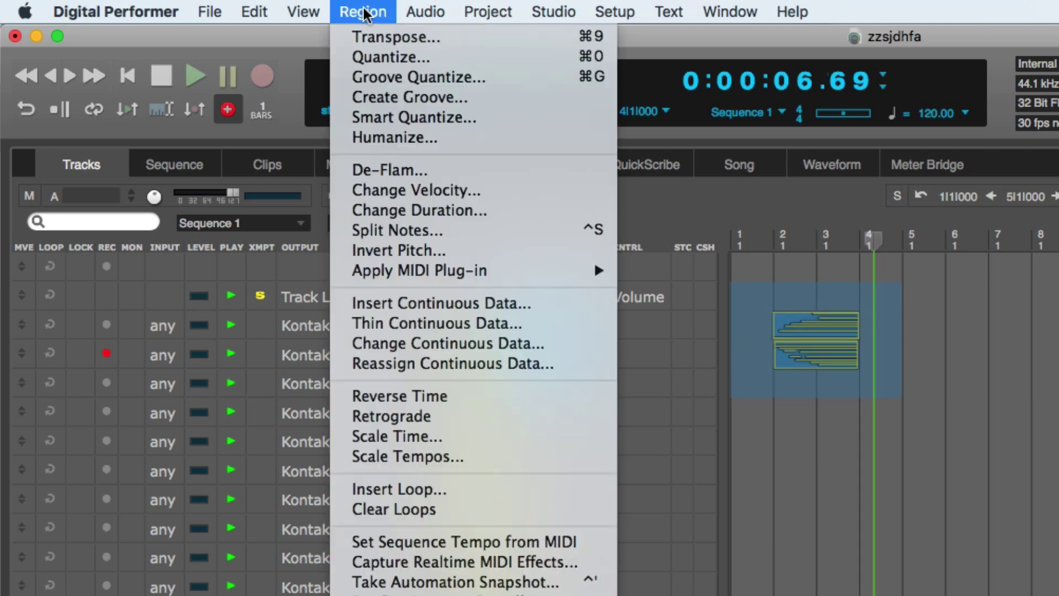
click(380, 57)
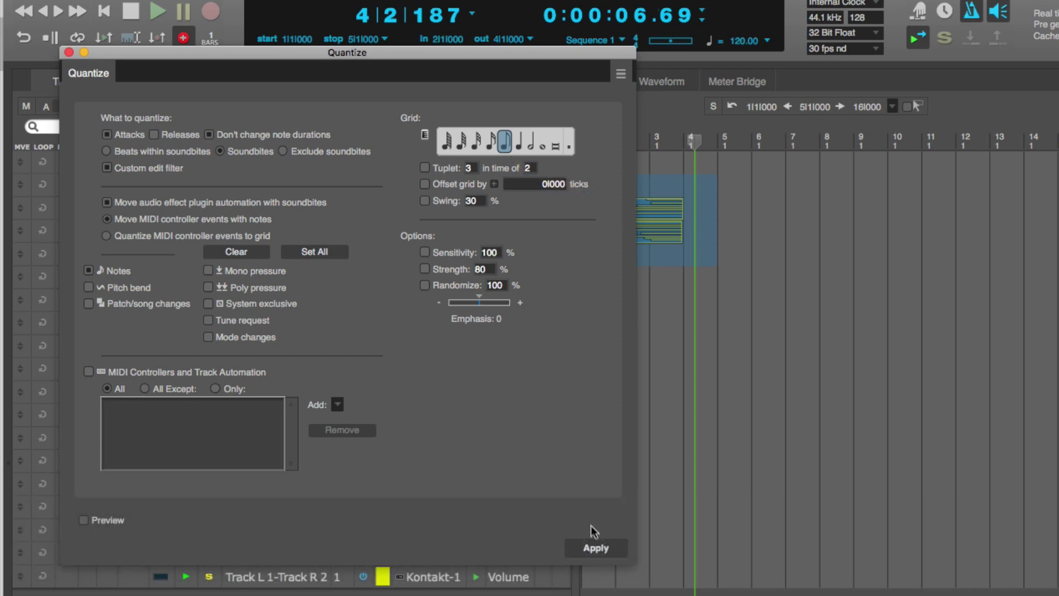
click(593, 550)
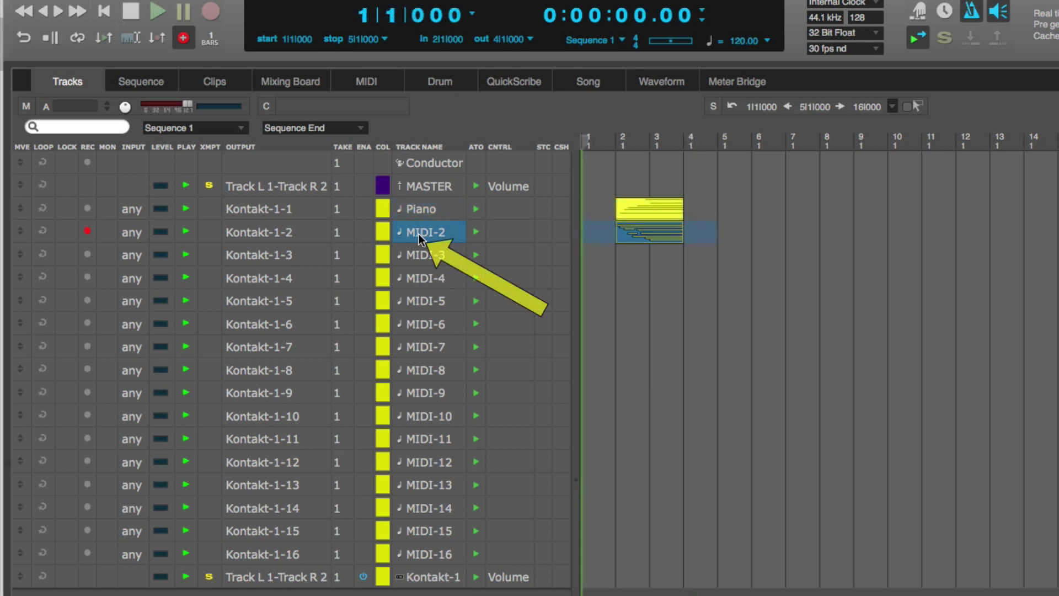
double_click(419, 235)
text(Guitar)
key(Return)
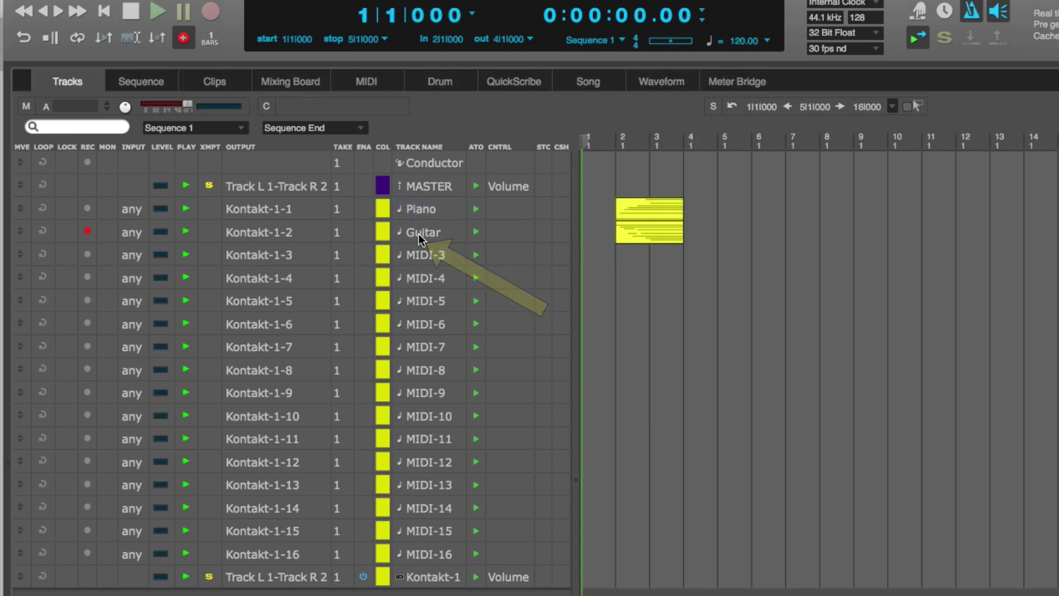
Play back the quantized parts, select the Kontakt-1 track, and open Project > Add Track.
click(157, 11)
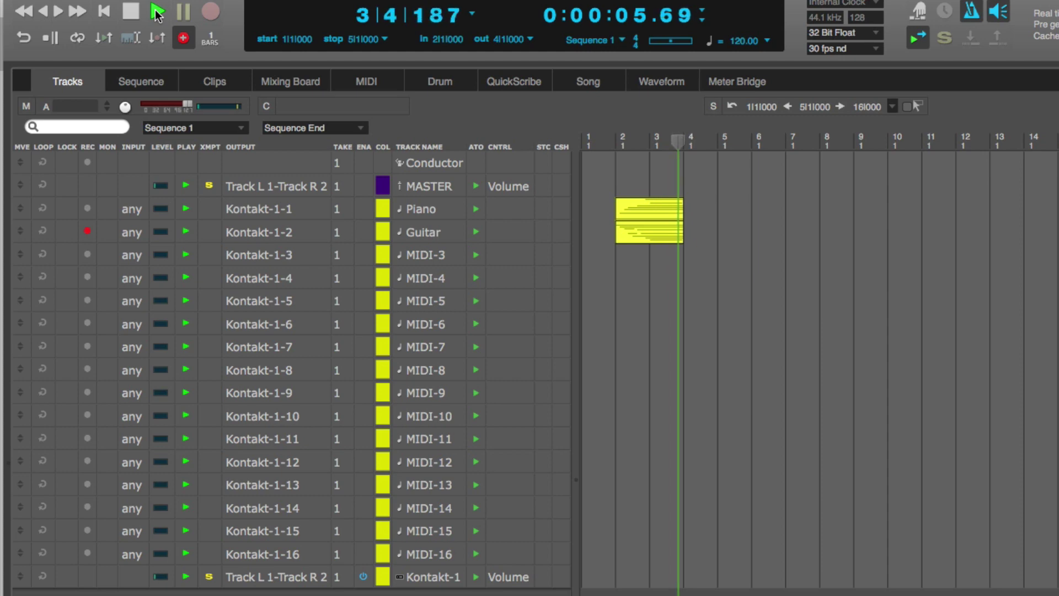
click(128, 11)
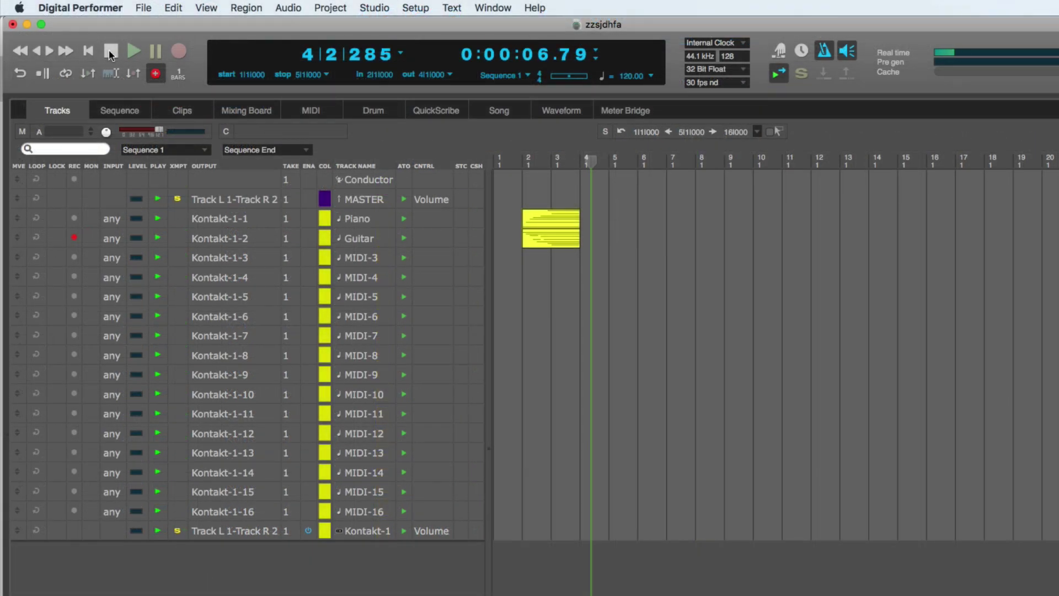
drag(357, 219, 367, 513)
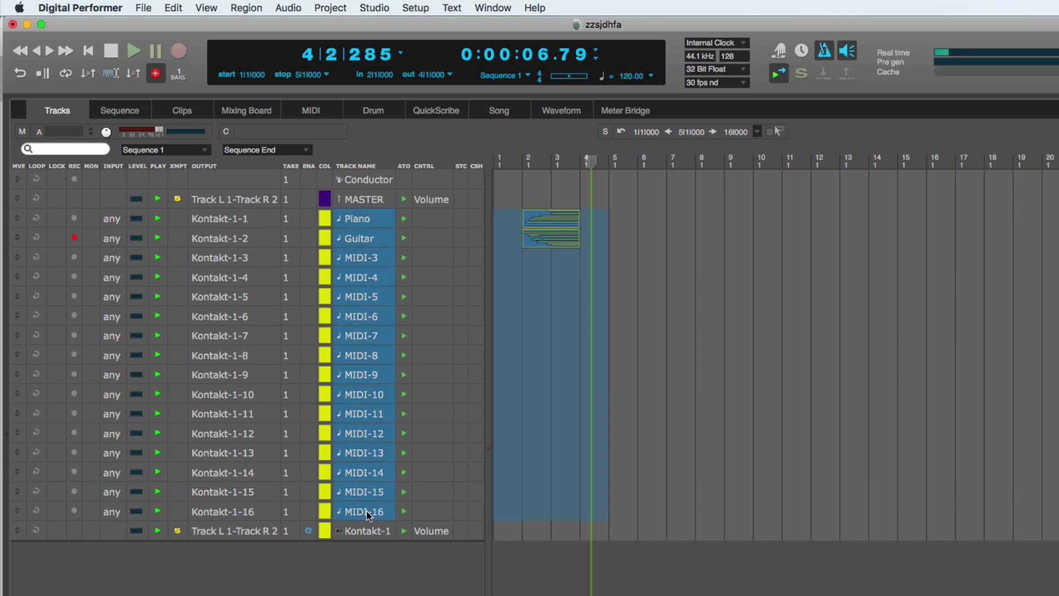
click(362, 532)
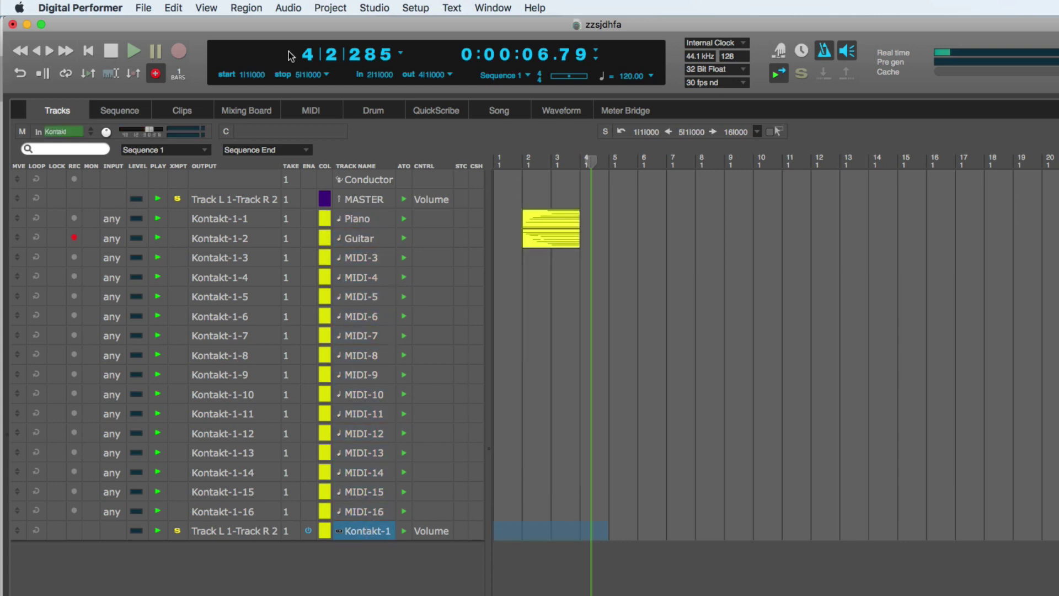
click(331, 8)
mouse_move(348, 24)
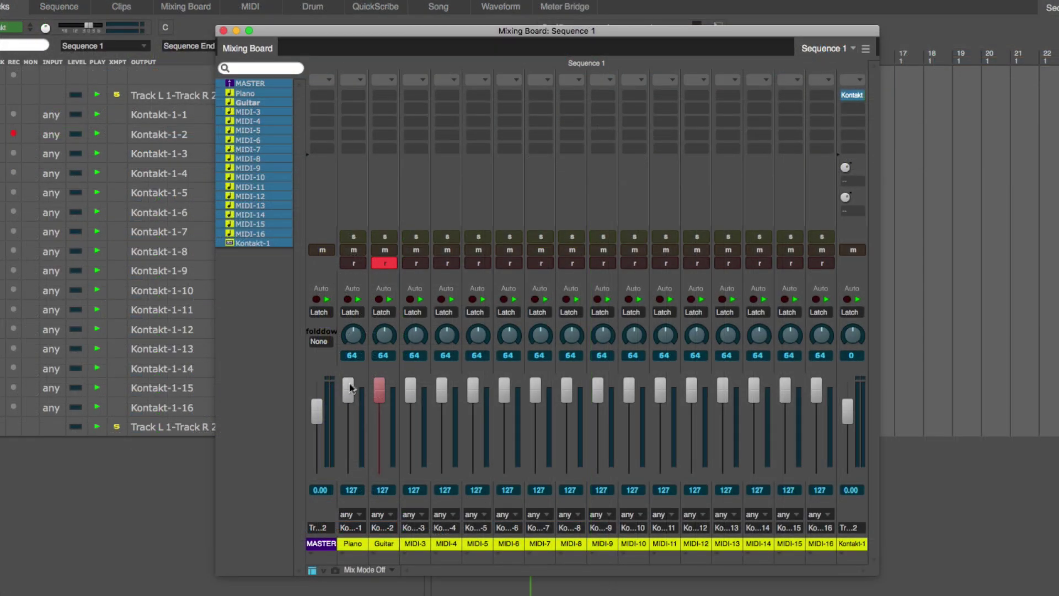
In the Mixing Board, lower Piano to 102, Guitar to 86, and adjust Kontakt-1's level.
drag(350, 389, 377, 449)
drag(380, 402, 379, 415)
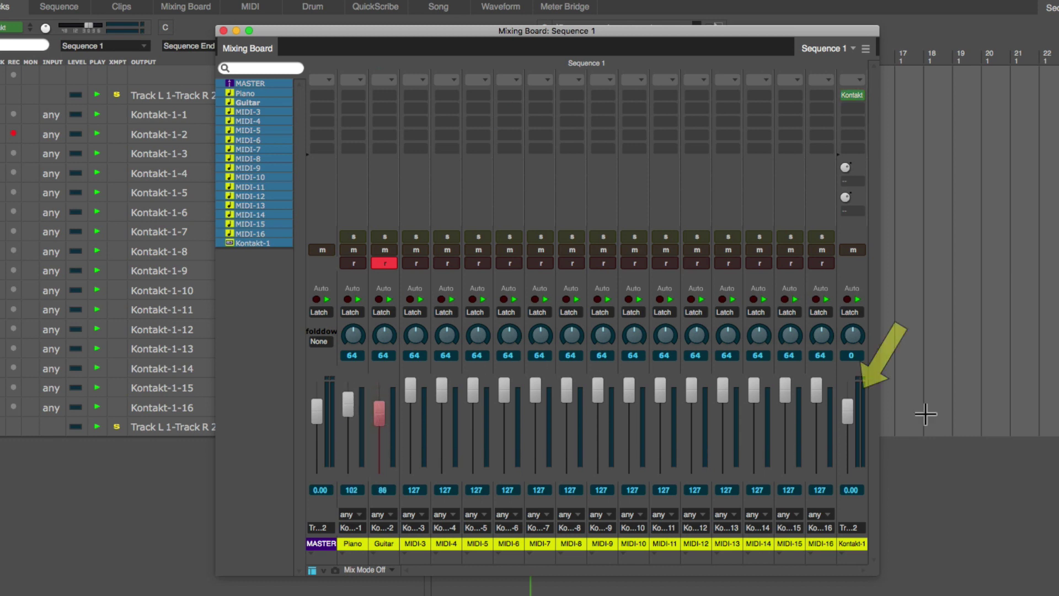
mouse_move(847, 416)
mouse_down()
mouse_move(847, 459)
mouse_move(846, 389)
mouse_move(849, 413)
mouse_up()
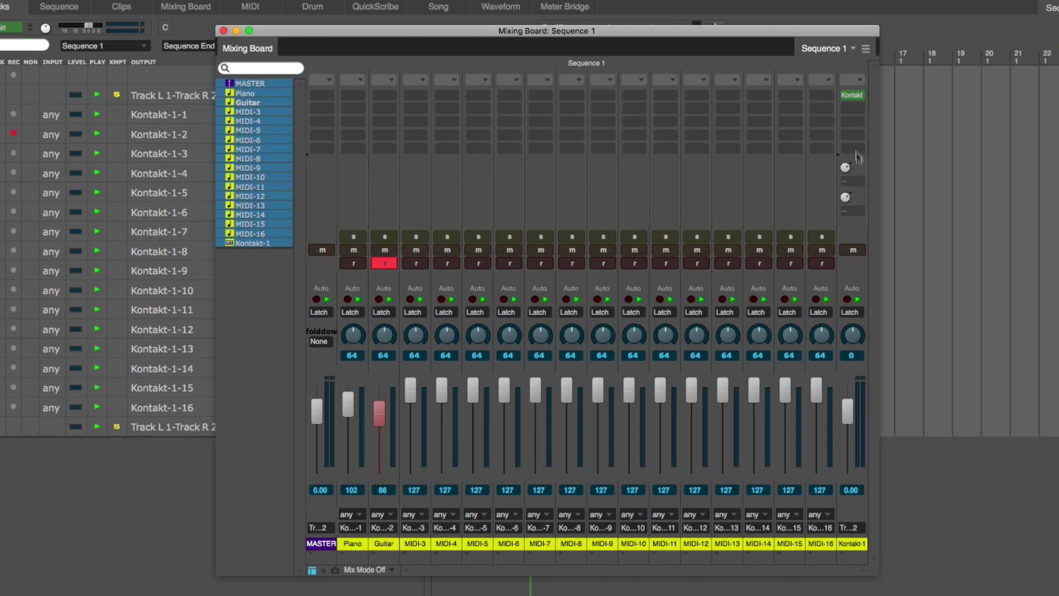
click(853, 110)
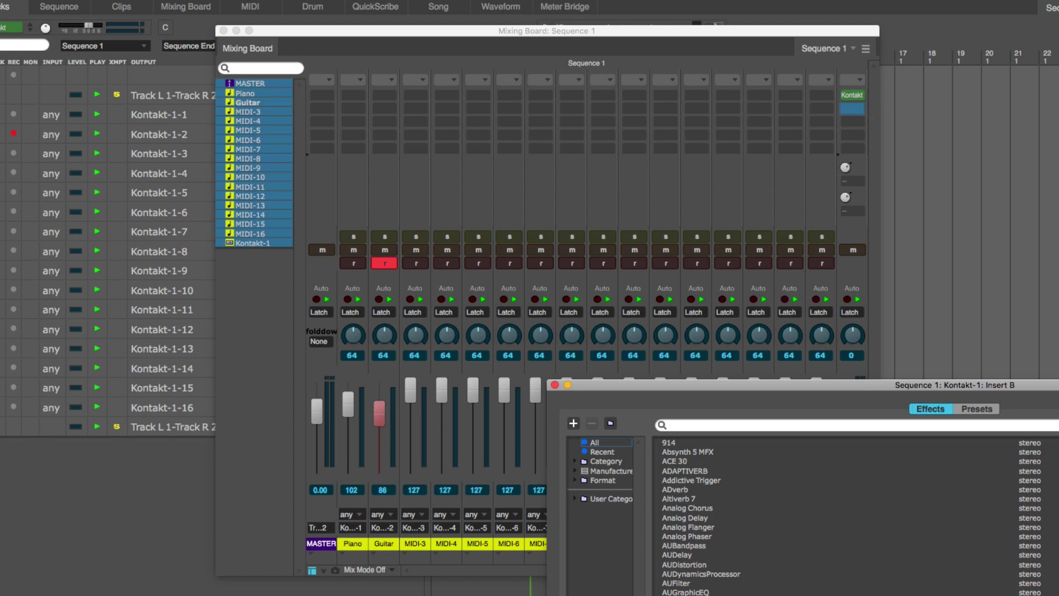
key(Escape)
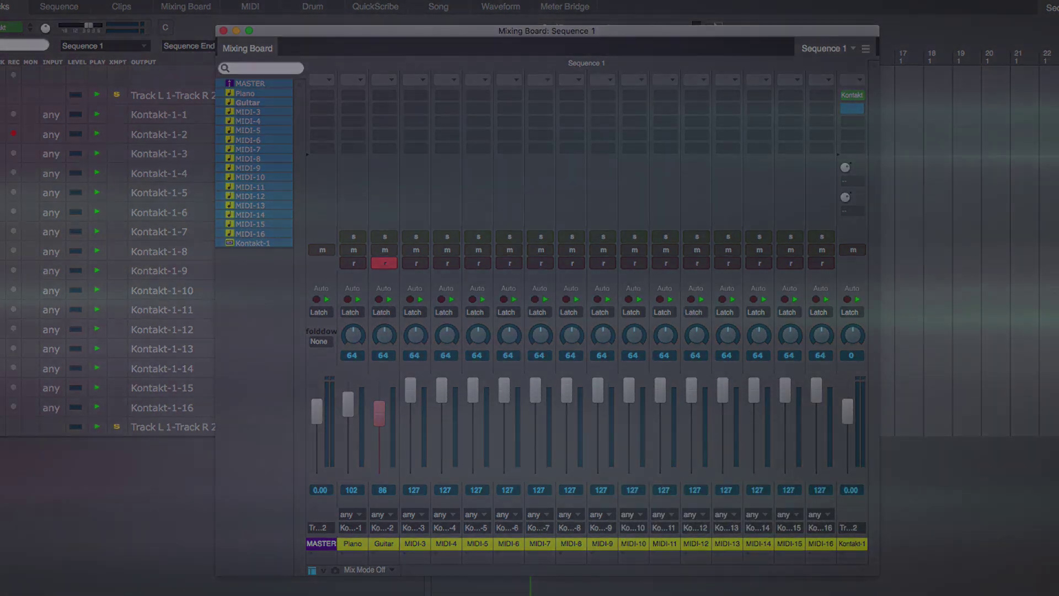